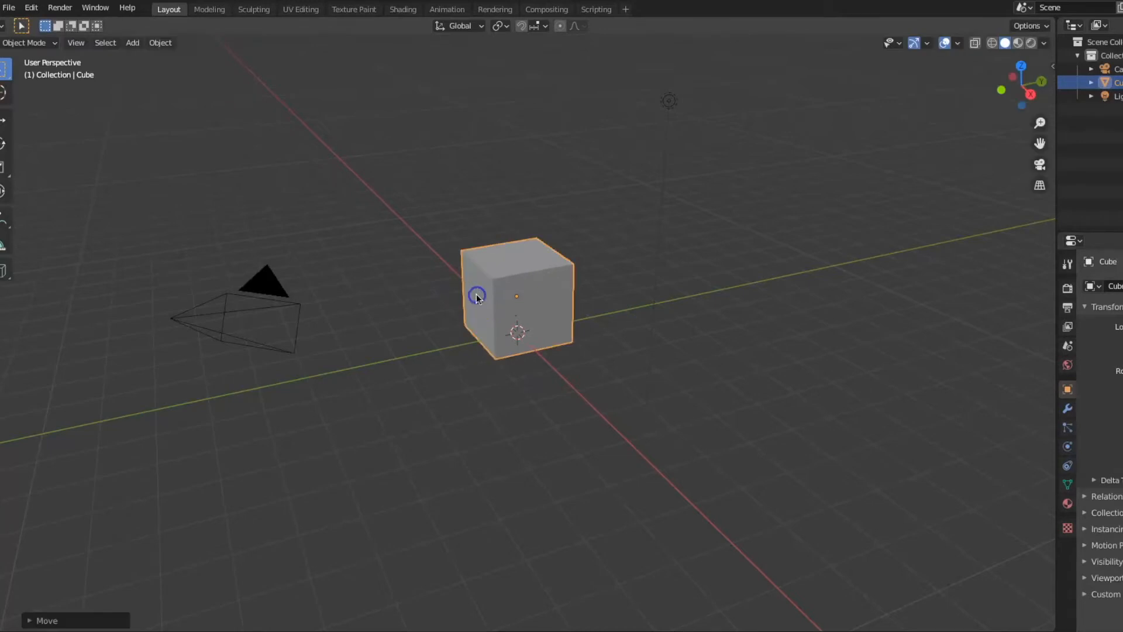
Scale the default cube freely, then rotate it into a tilted orientation
key(s)
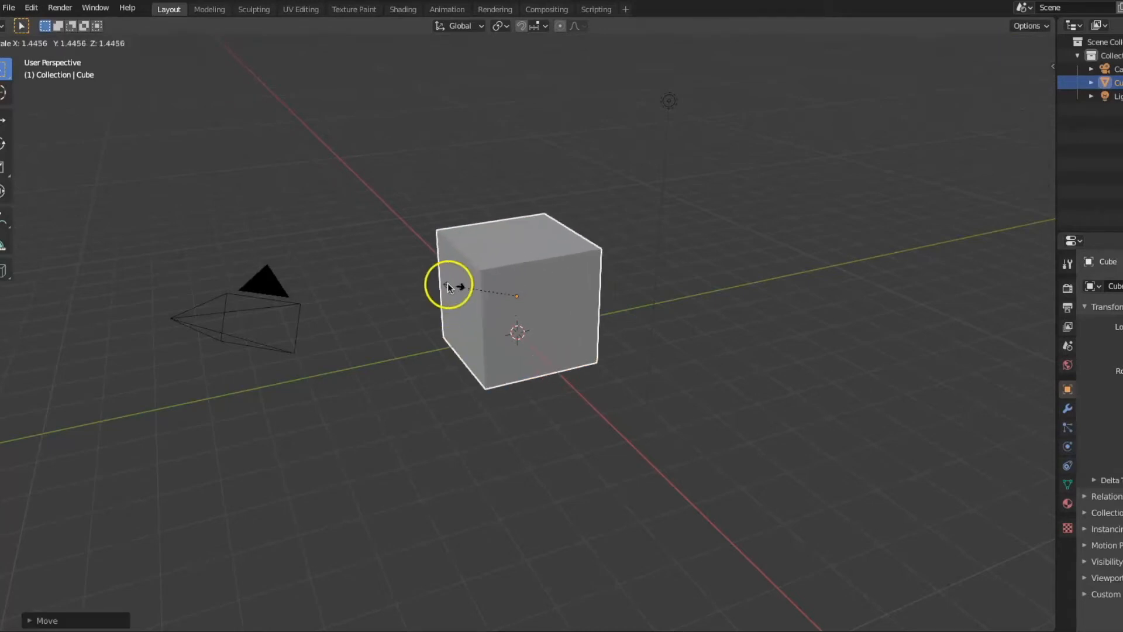
click(471, 282)
key(r)
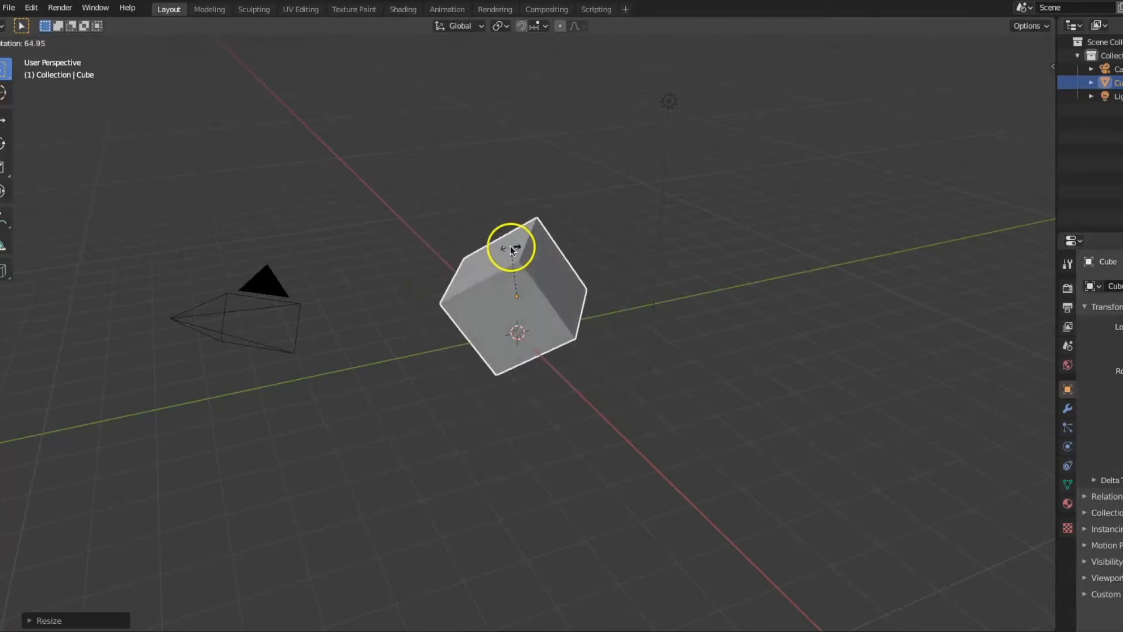
click(496, 252)
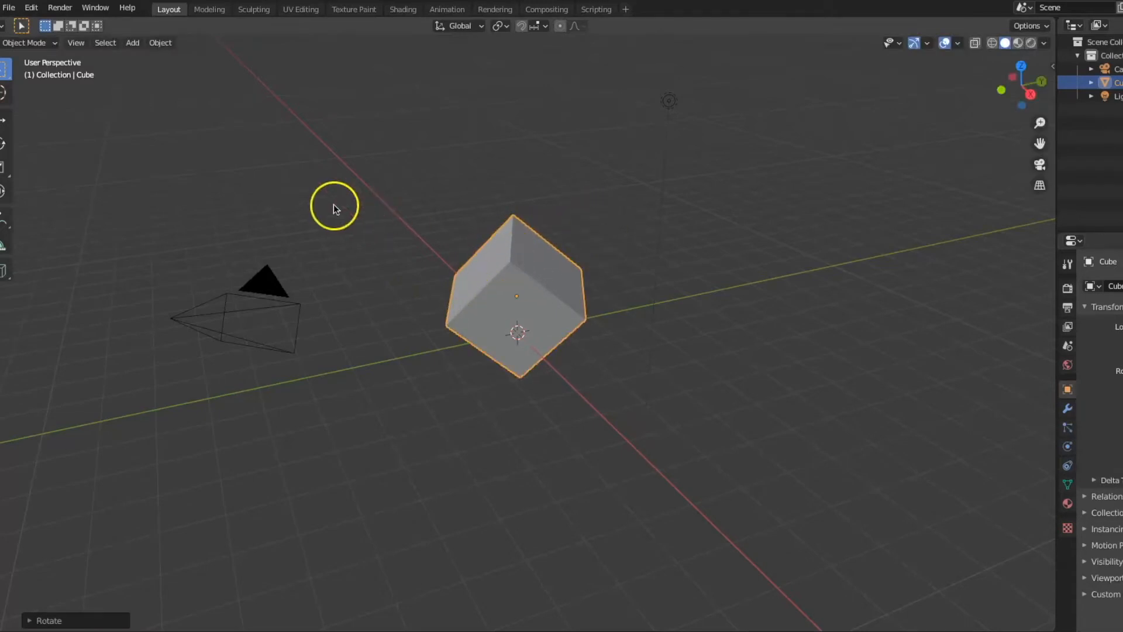
Start a new General file without saving the changes to the current scene
click(15, 10)
mouse_move(26, 24)
click(145, 22)
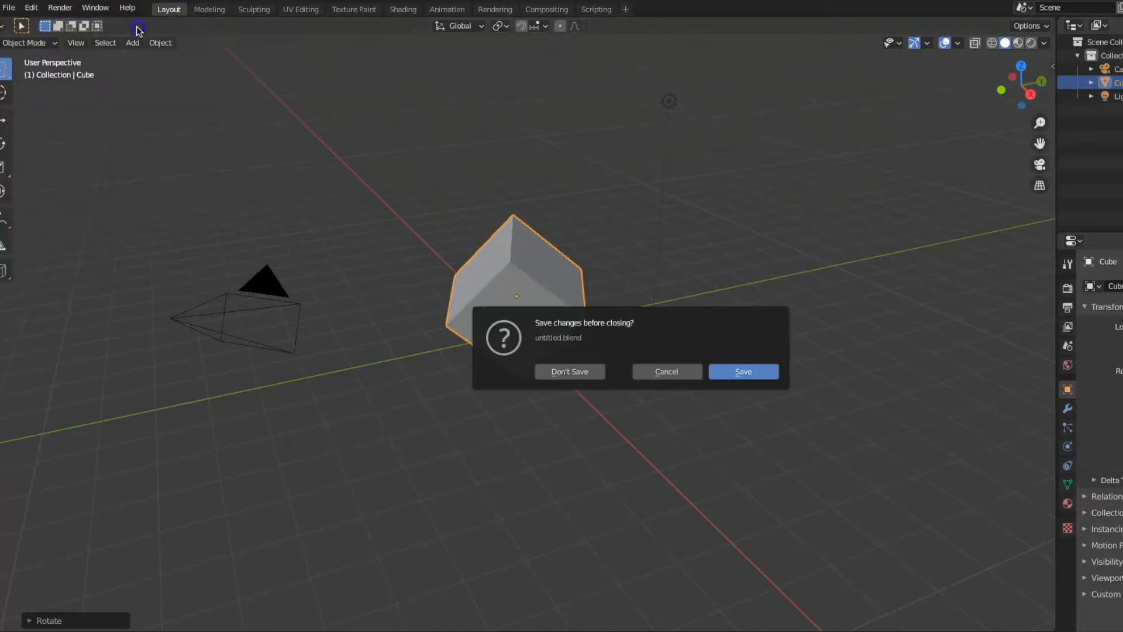
click(595, 372)
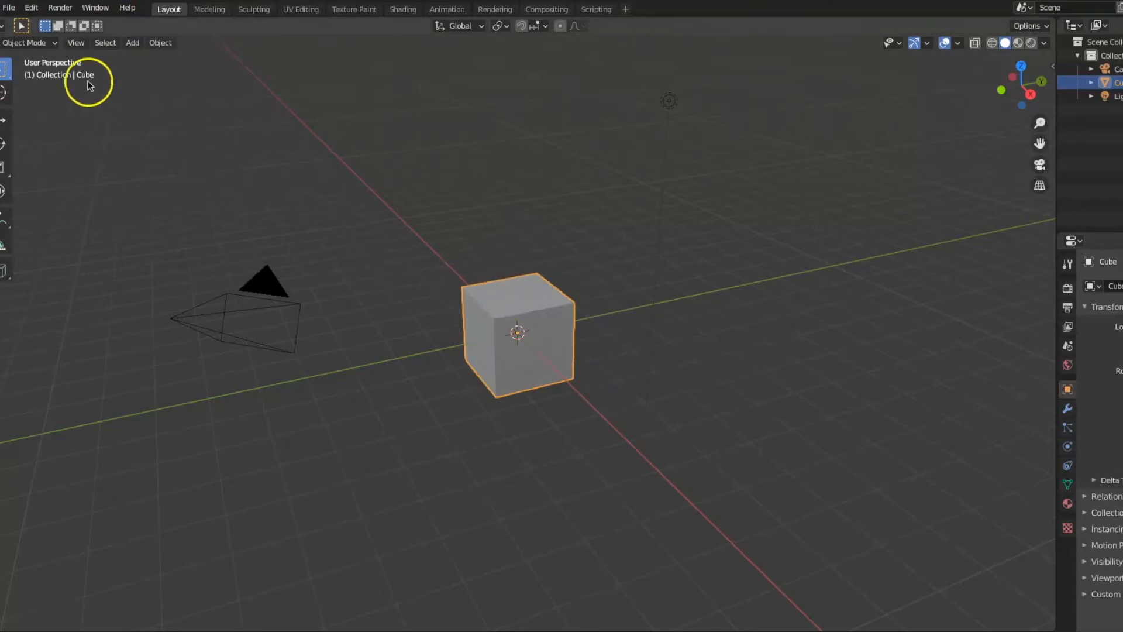
Switch the default cube from Object Mode to Edit Mode
click(44, 44)
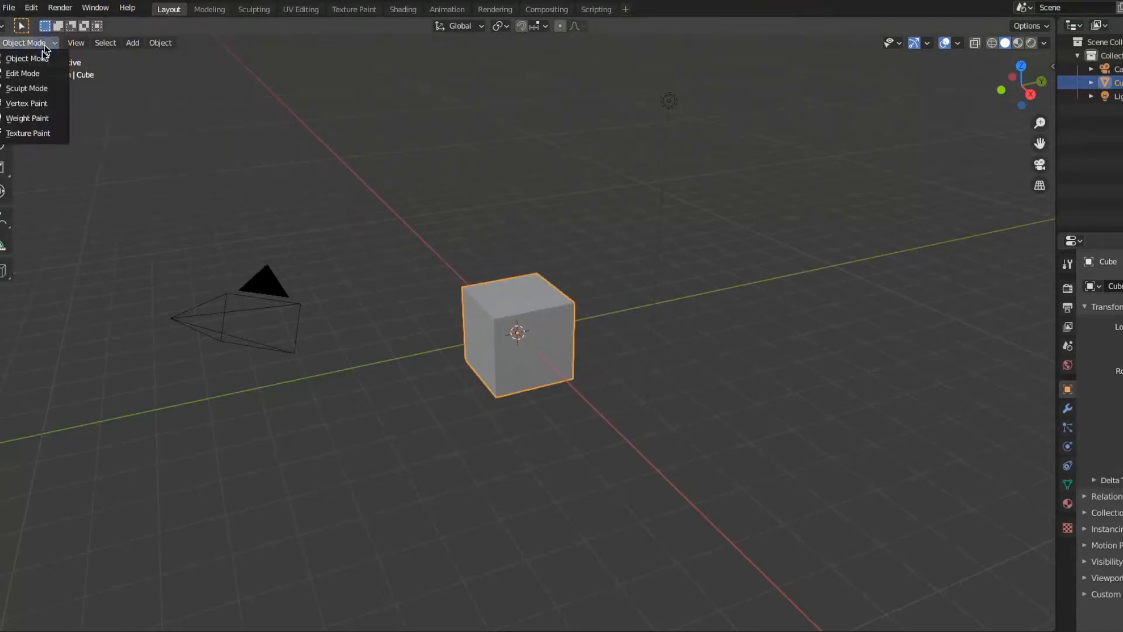
click(40, 72)
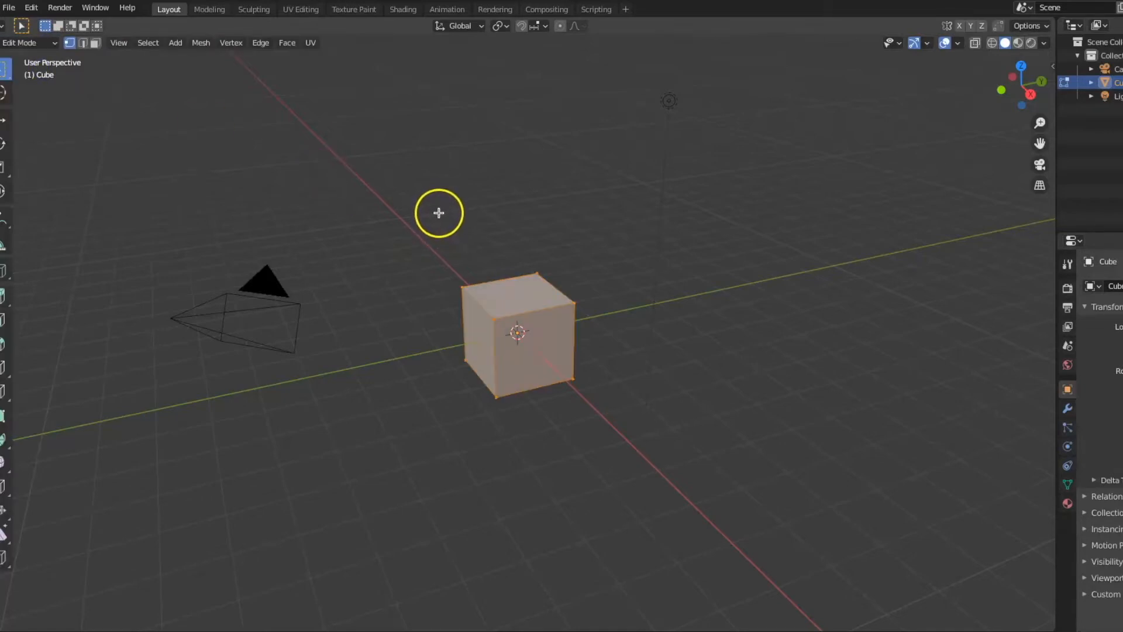
Toggle the cube repeatedly between Edit Mode and Object Mode, finishing in Edit Mode
key(Tab)
key(Tab)
key(Tab)
key(Tab)
key(Tab)
key(Tab)
key(Tab)
key(Tab)
key(Tab)
key(Tab)
key(Tab)
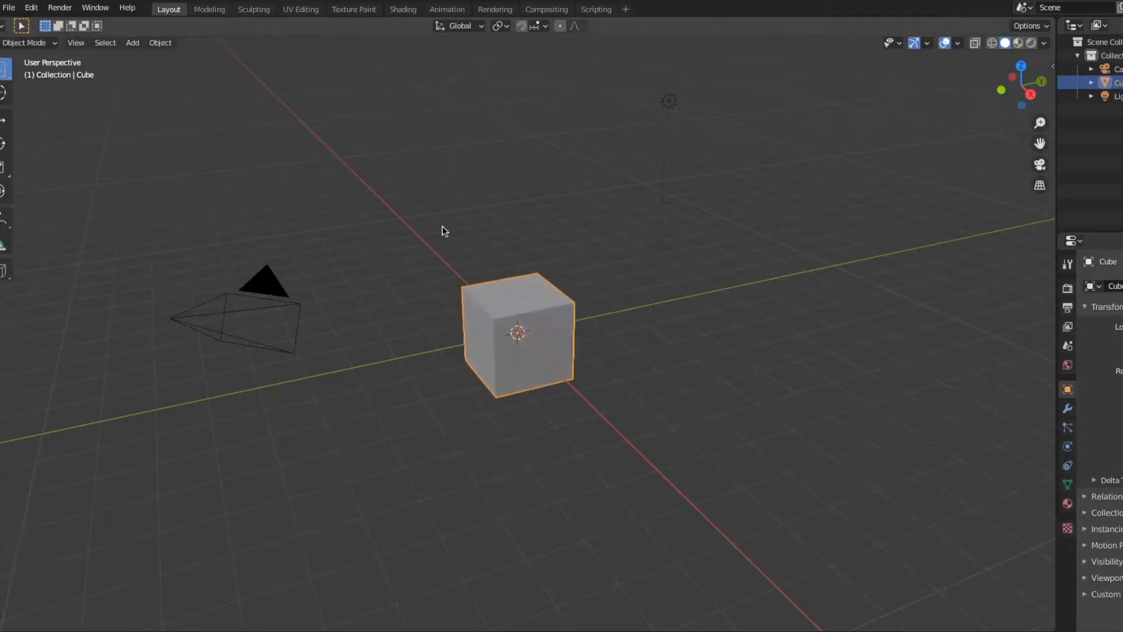
key(Tab)
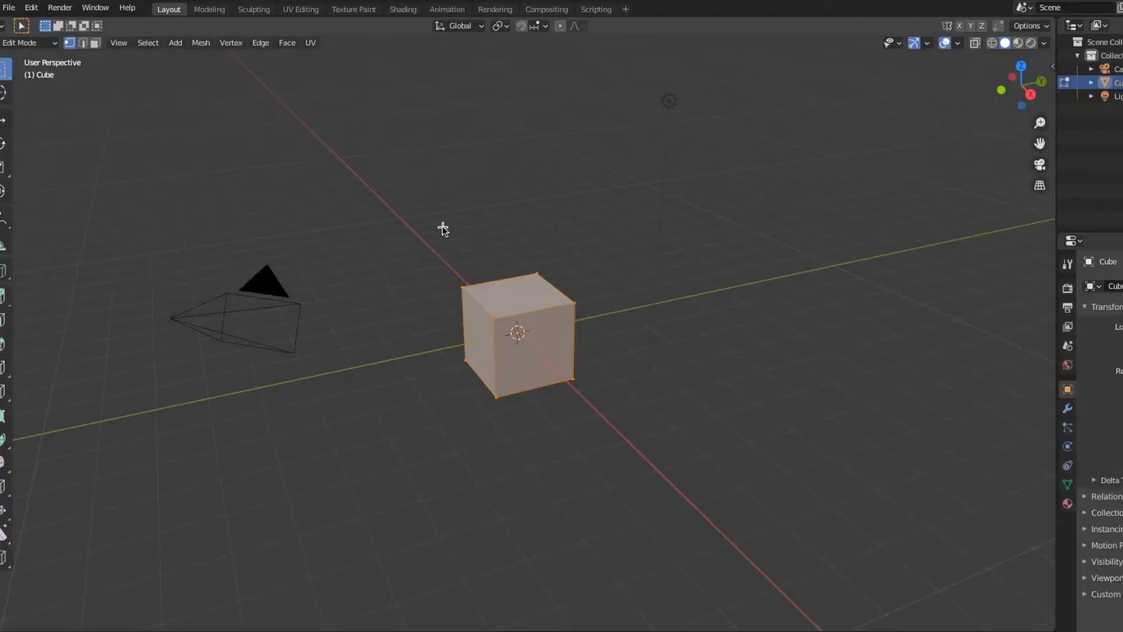
key(Tab)
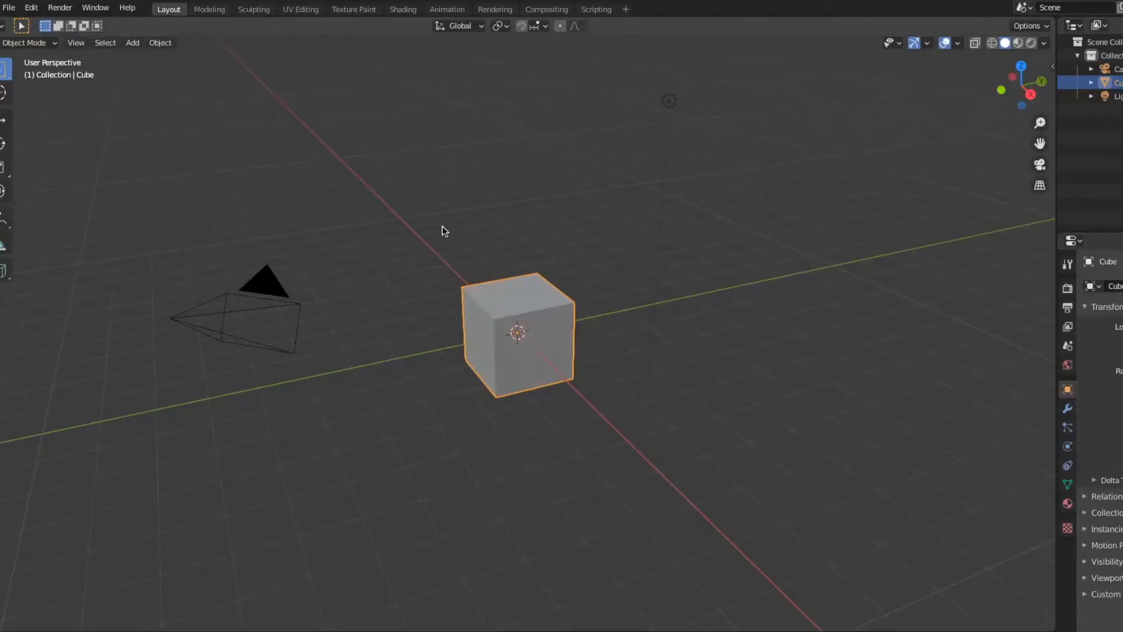
key(Tab)
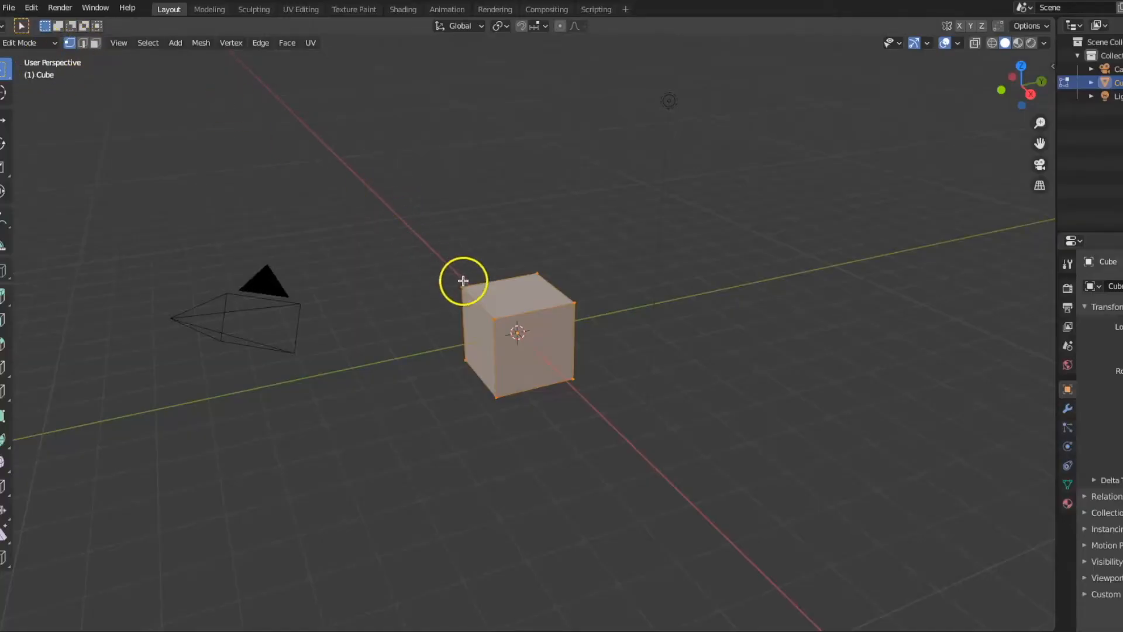
Select the cube's nearest top corner vertex, try scaling and rotating it, and move it slightly, mainly toward negative Y
click(494, 319)
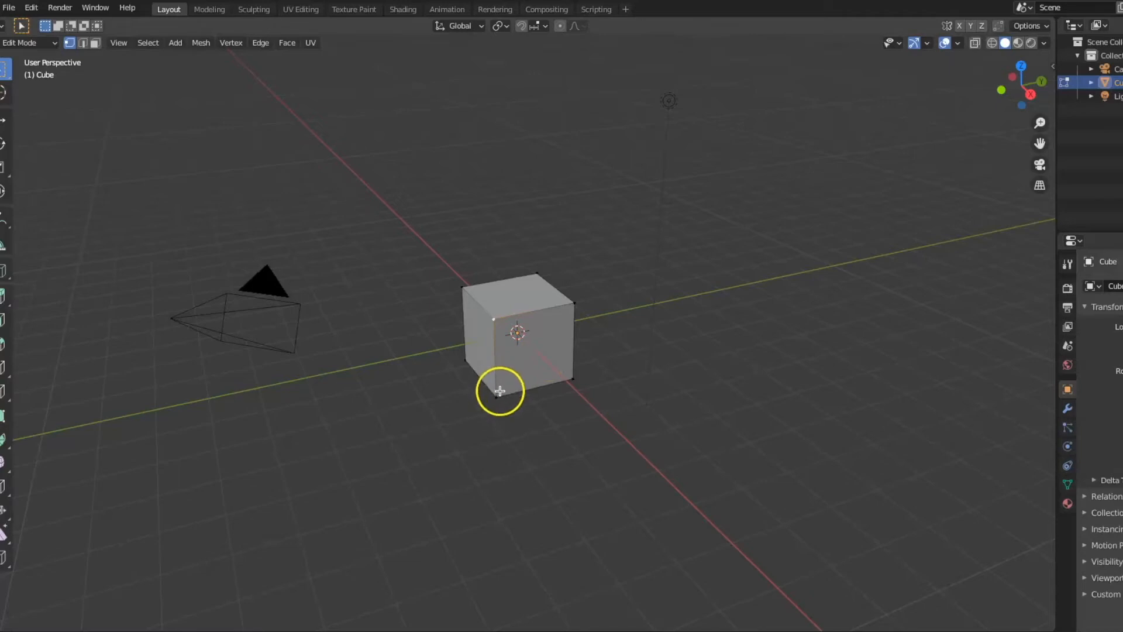
click(493, 320)
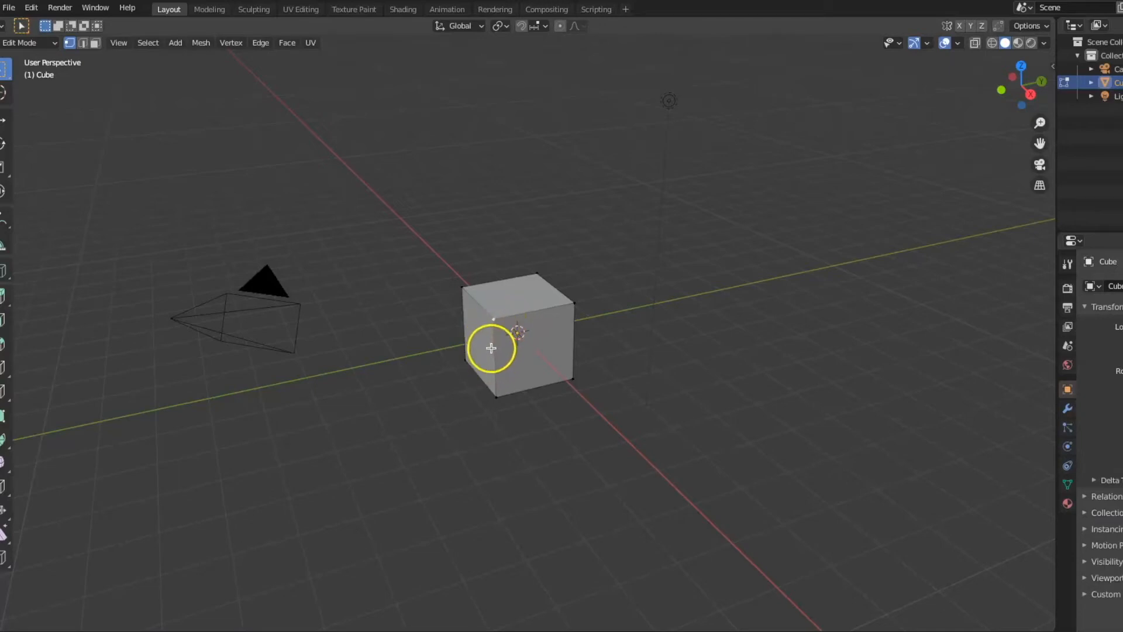
click(494, 320)
key(s)
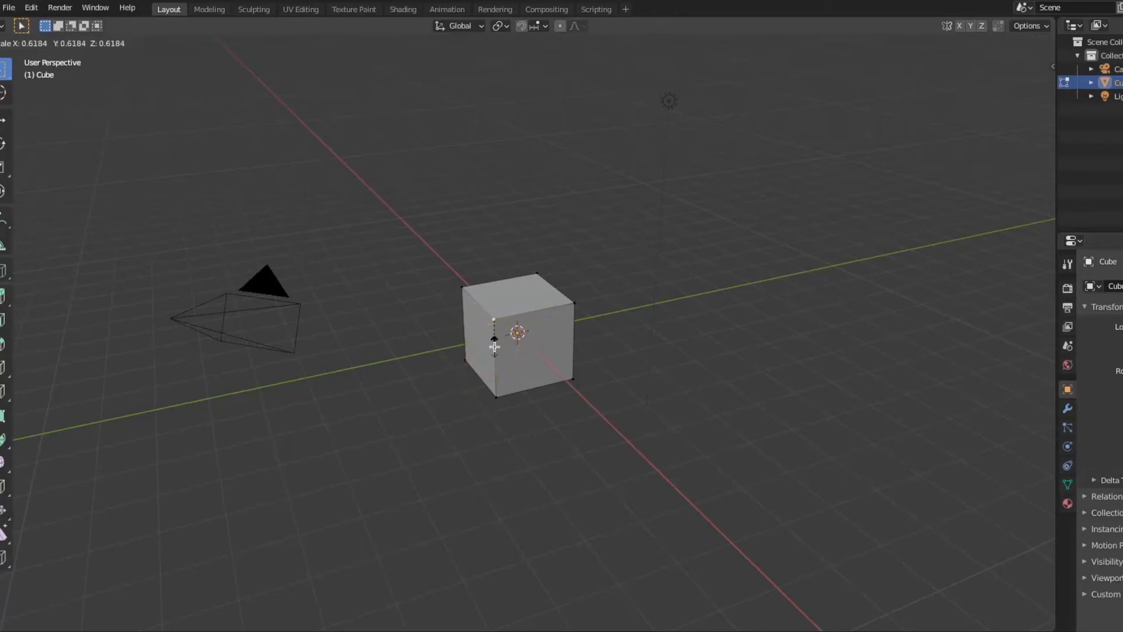
key(r)
key(g)
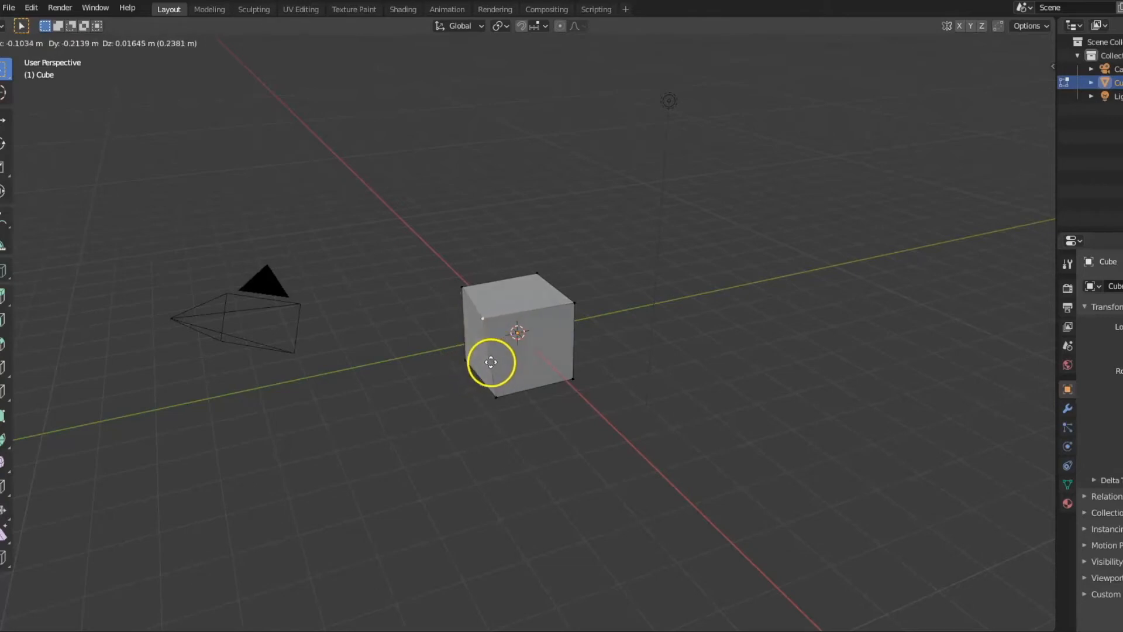
click(490, 366)
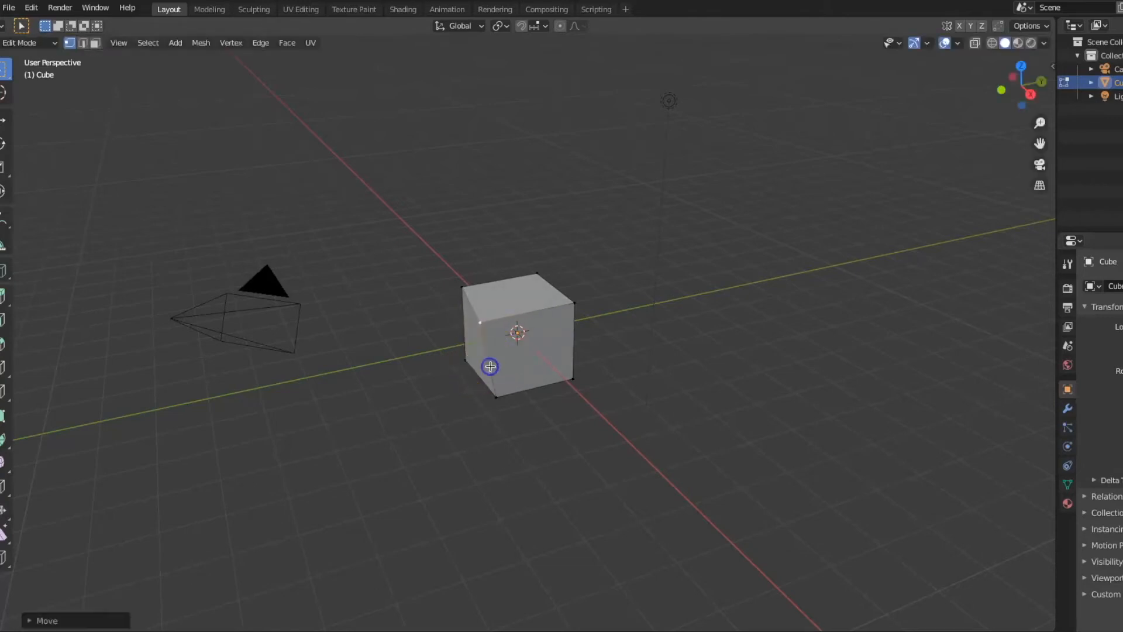
Change to edge selection, try selecting several edges, and move the top face's far edge upward to make a sloped top
click(83, 45)
click(472, 307)
click(489, 351)
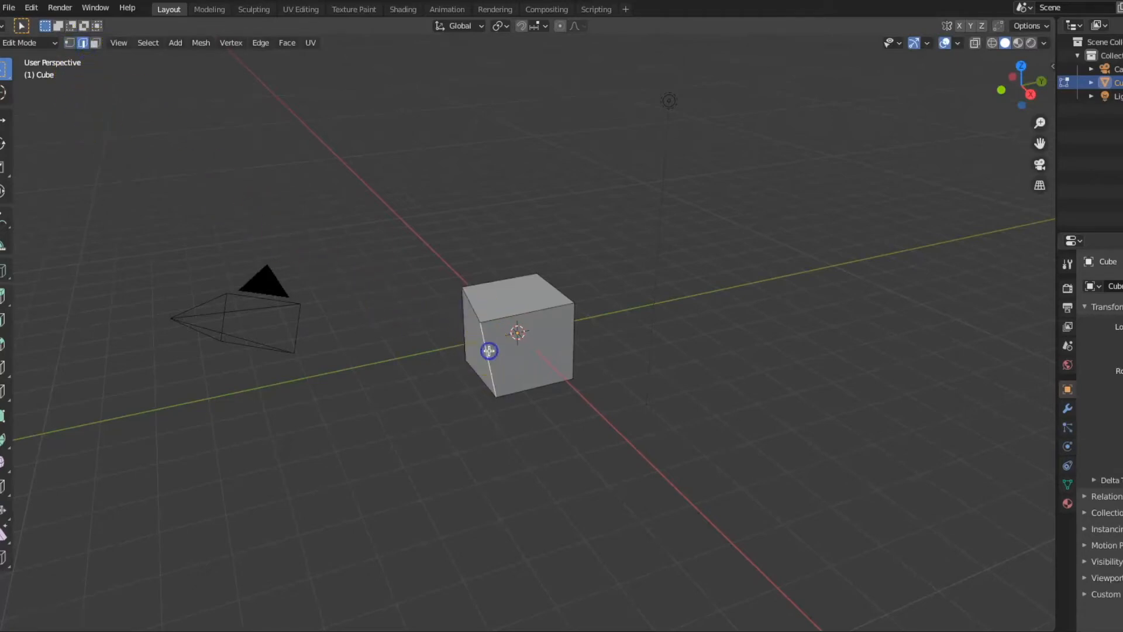
click(501, 320)
click(474, 306)
click(507, 281)
key(g)
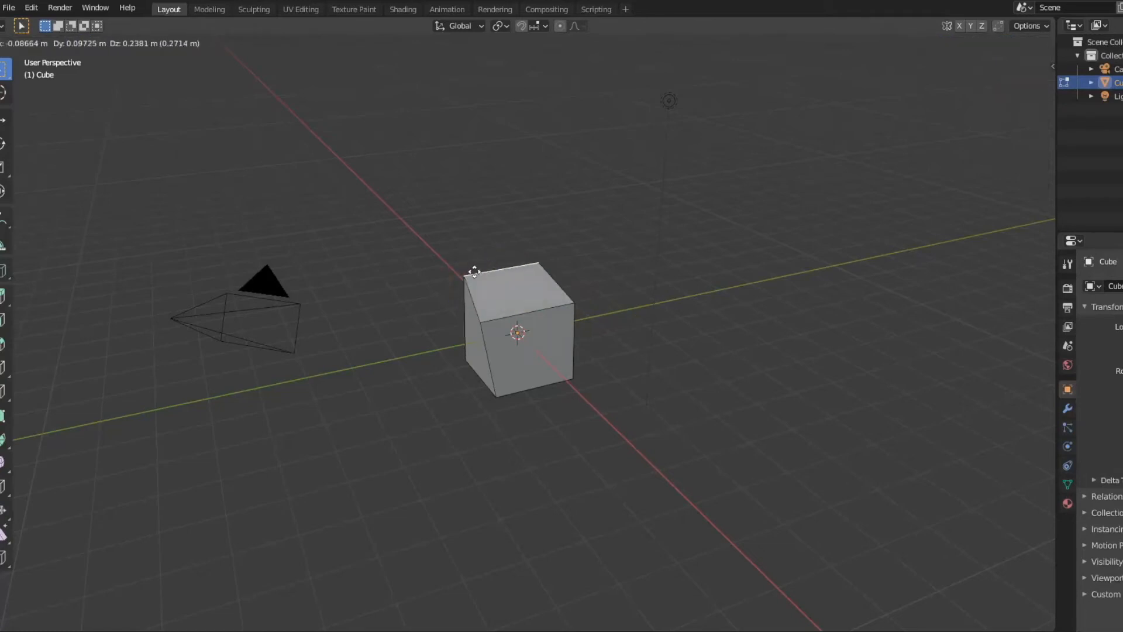
click(475, 235)
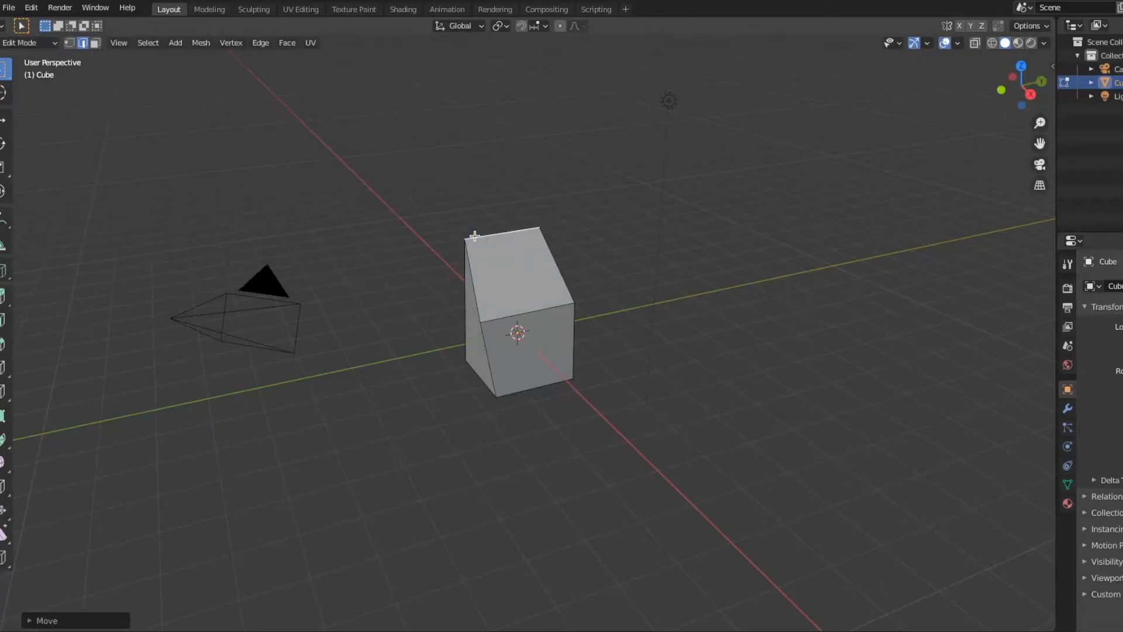
Rotate the raised far top edge so that its end on the positive Y side is higher
key(r)
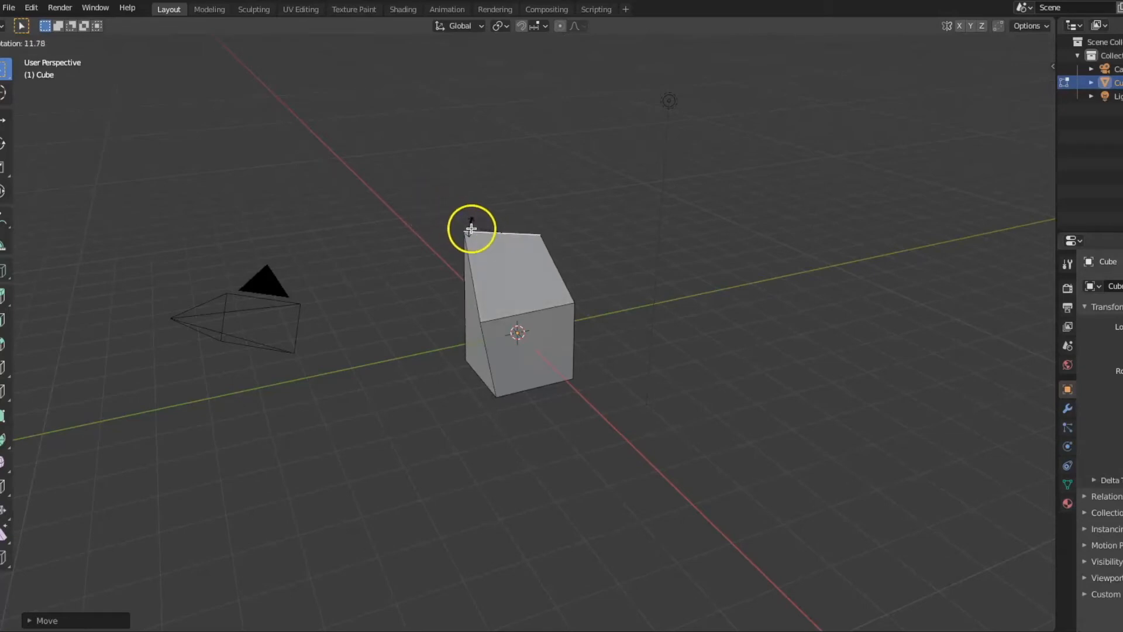
click(493, 237)
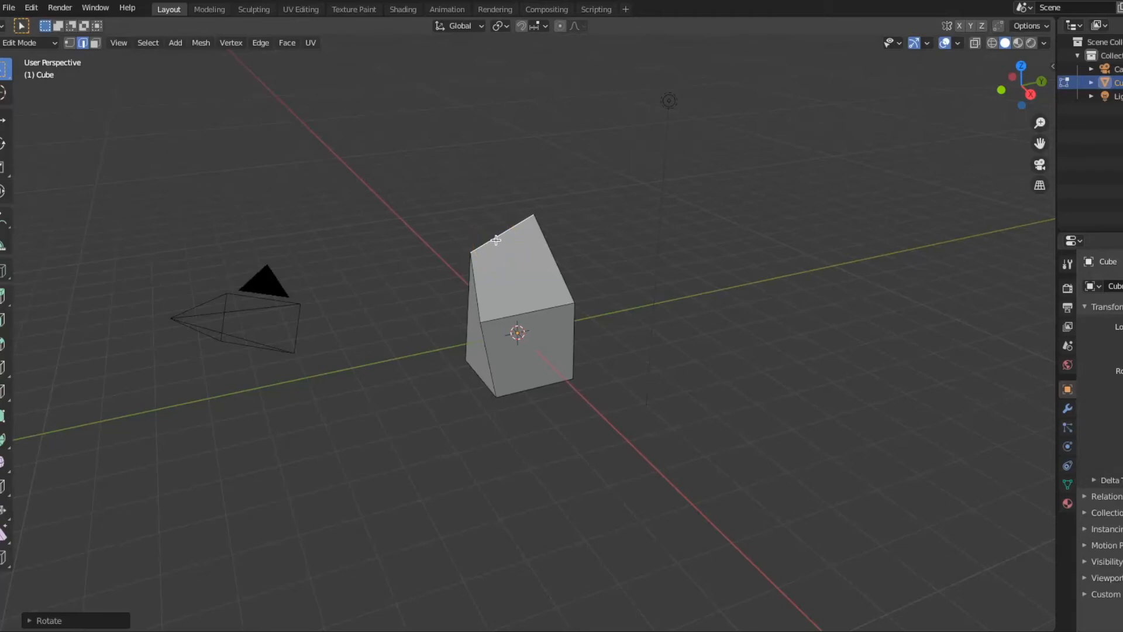
click(496, 240)
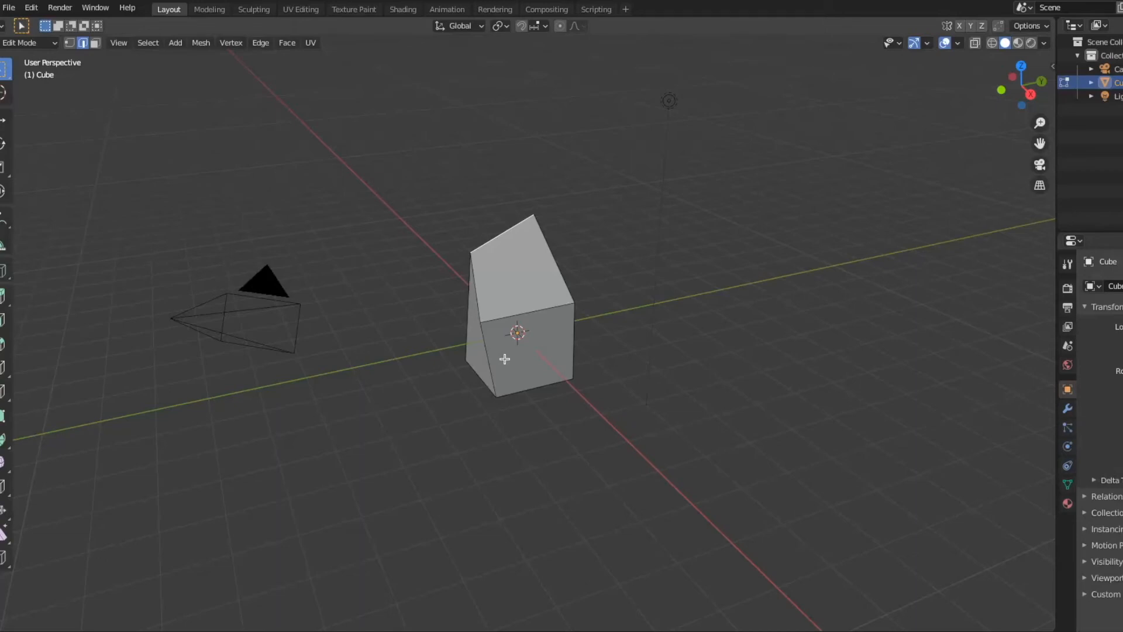
Select the sloped top face's side edge on the positive Y side and scale it up
click(549, 251)
key(s)
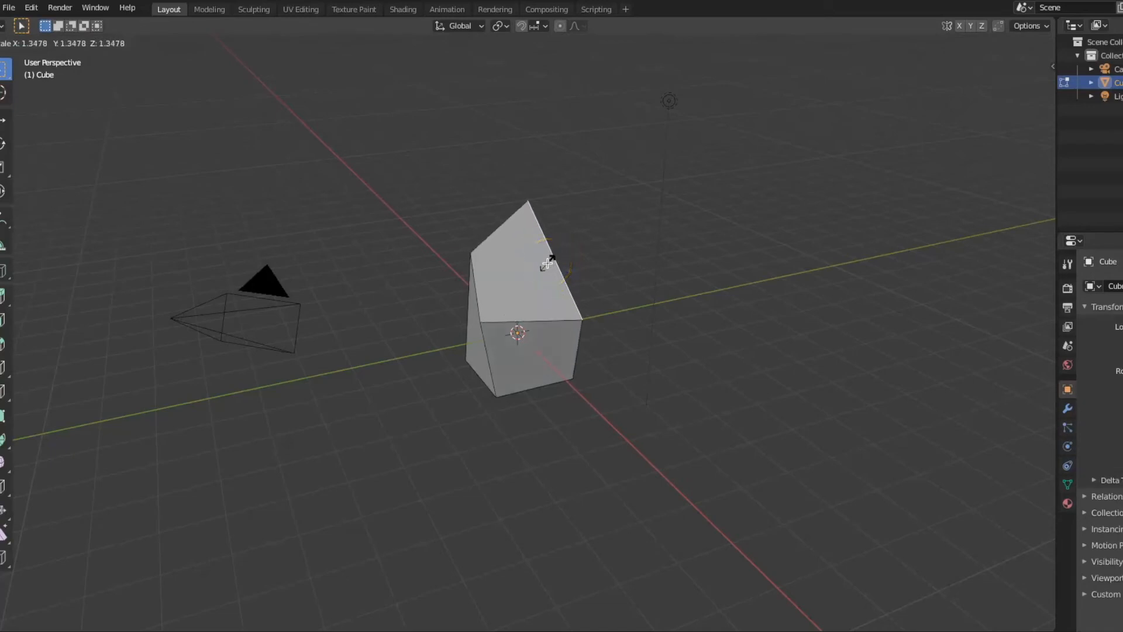
click(545, 264)
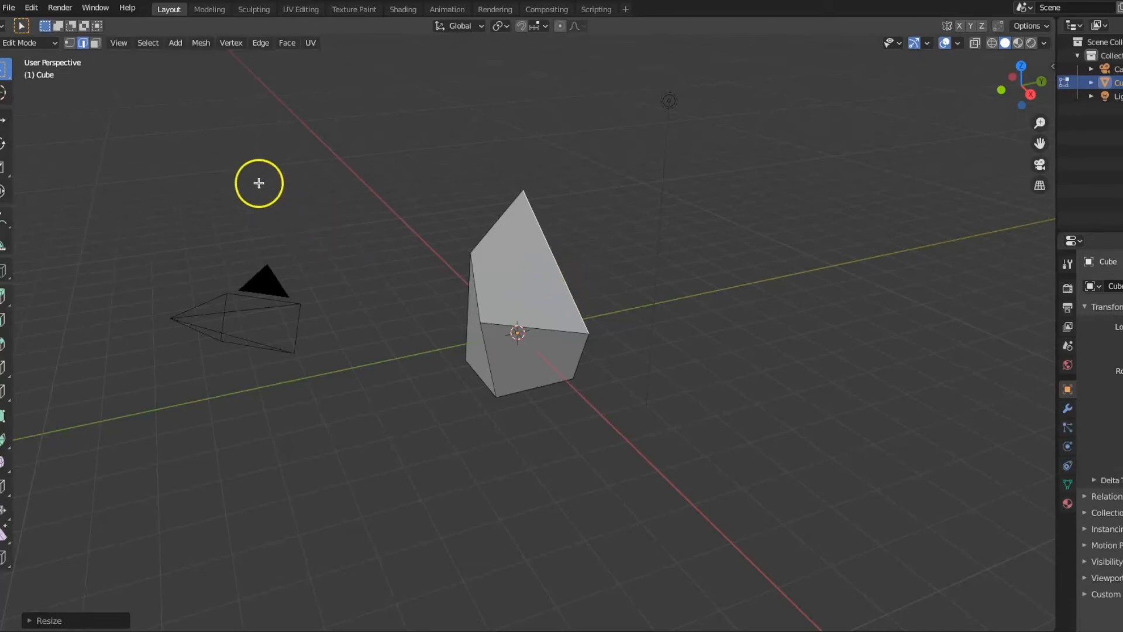
Change to face selection and move the sloped top face upward along the global Z axis
click(94, 43)
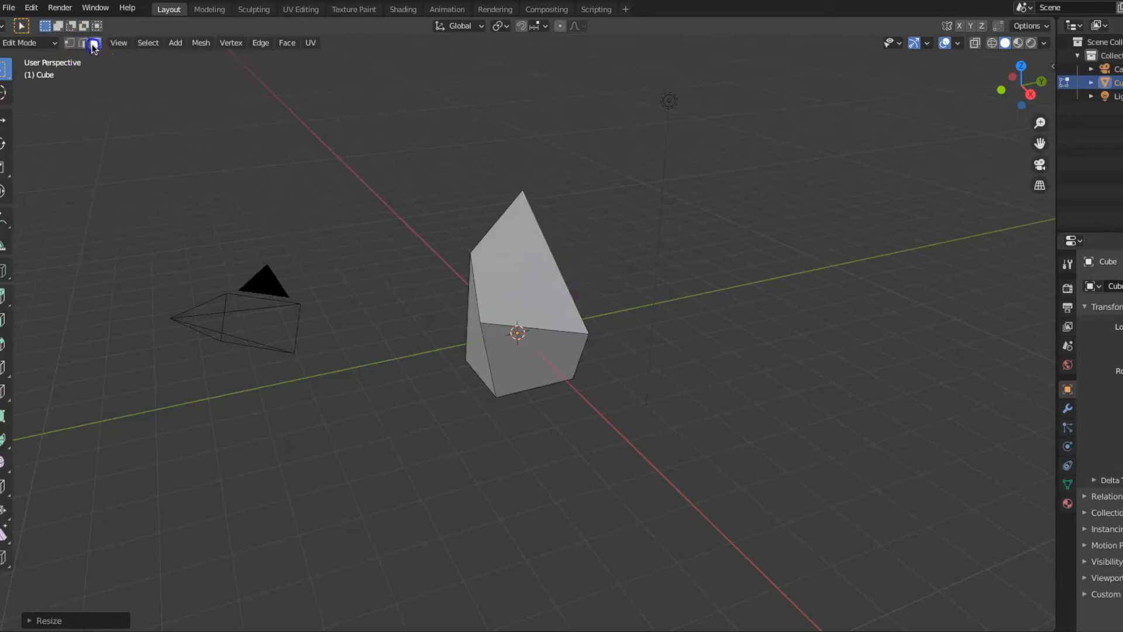
click(499, 290)
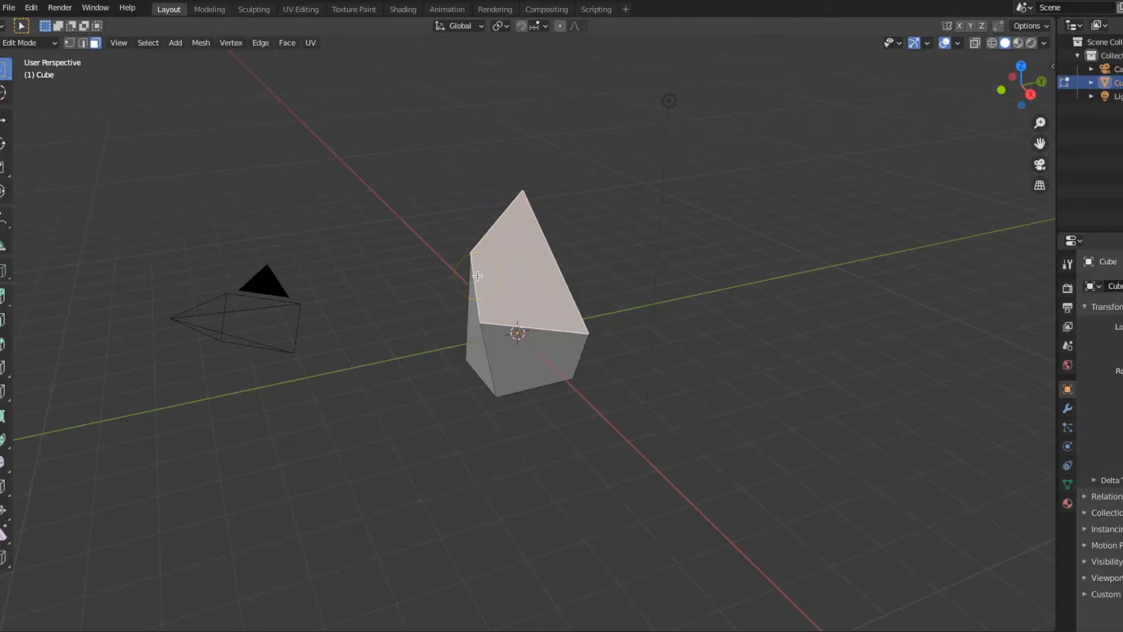
drag(483, 274, 513, 180)
key(z)
drag(516, 164, 506, 210)
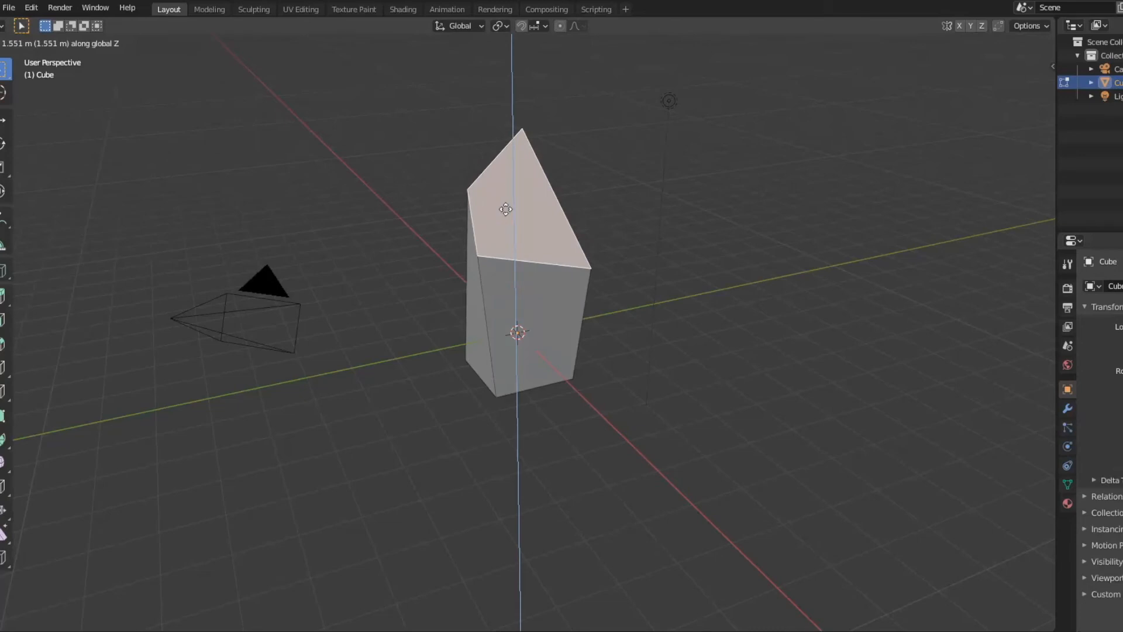
drag(485, 210, 485, 237)
click(486, 237)
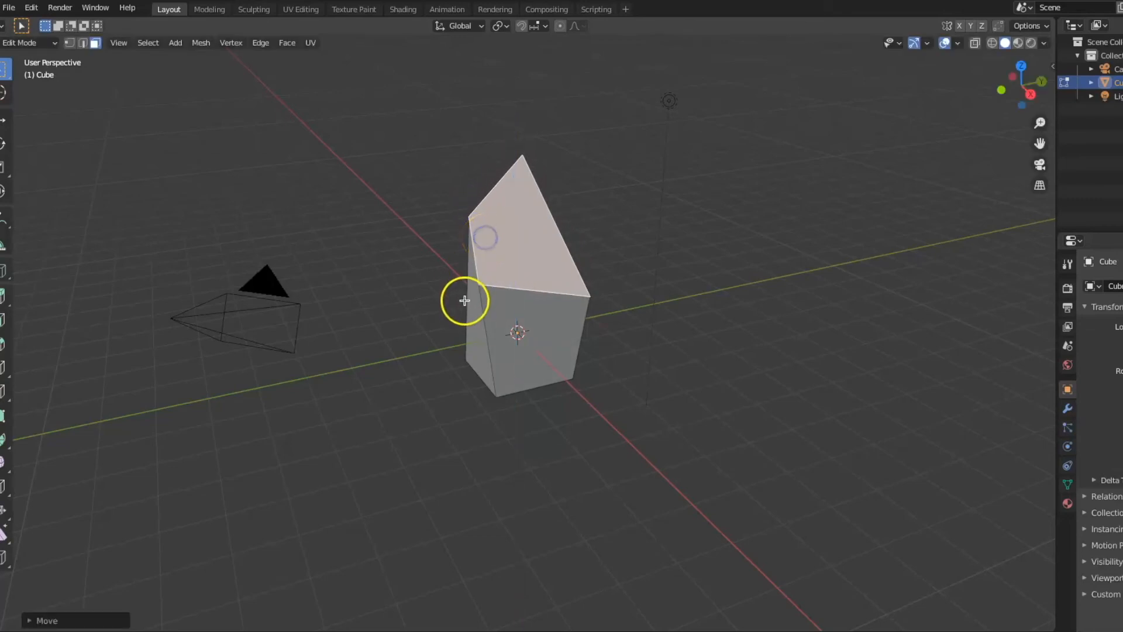
Scale the sloped top face up by a factor of about 1.27
click(521, 238)
key(s)
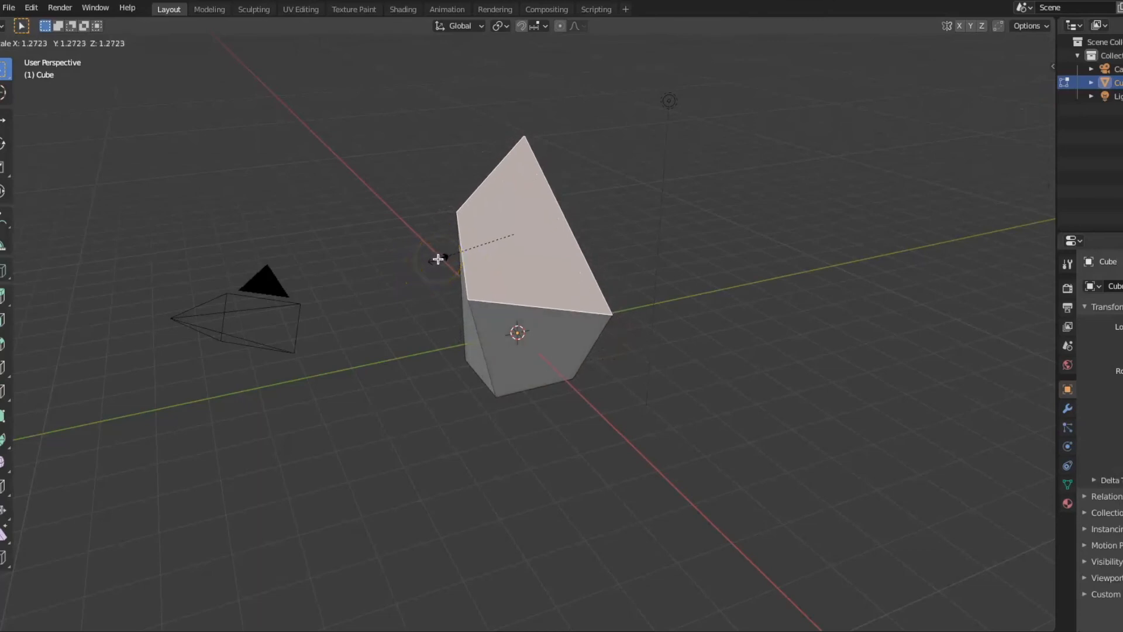
click(439, 259)
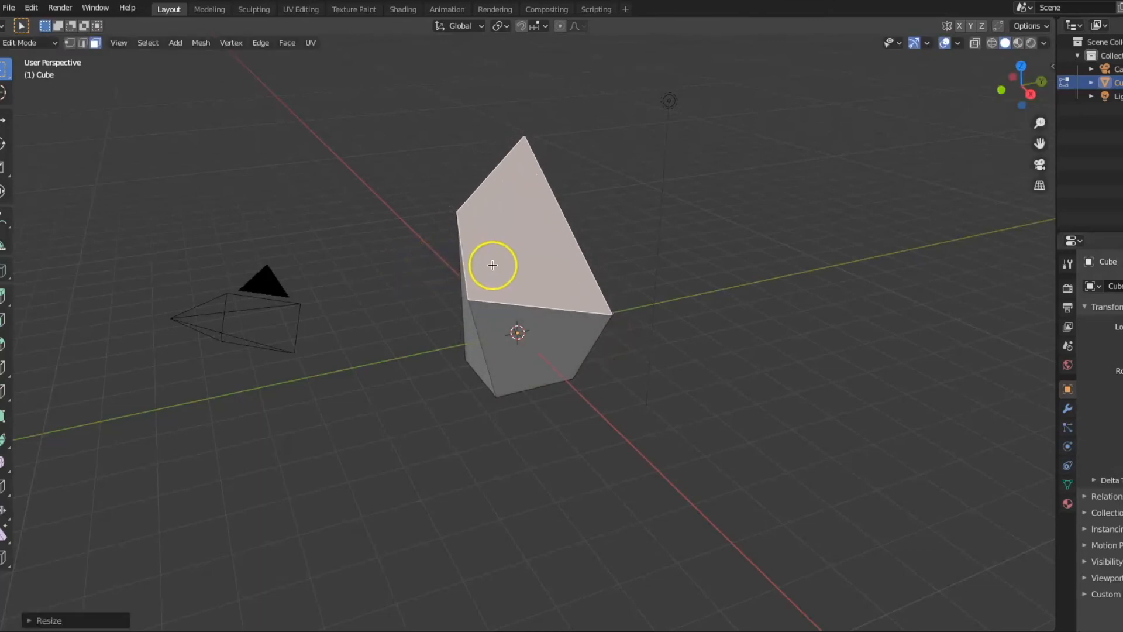
Select the front face below the sloped top and move it freely, mainly toward positive Y
click(517, 252)
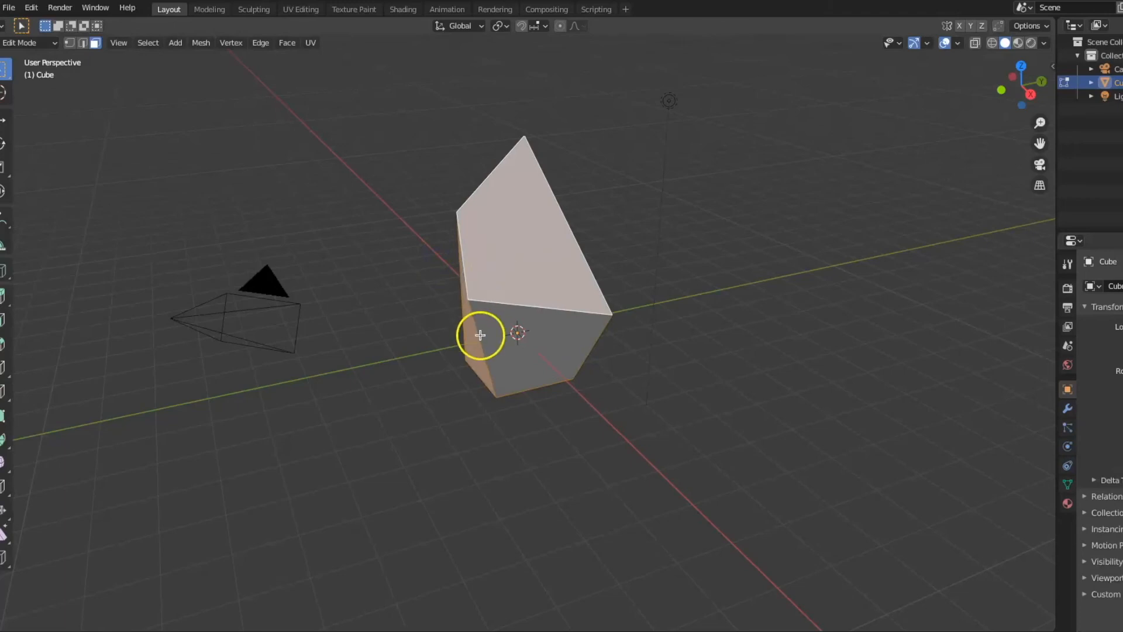
click(534, 335)
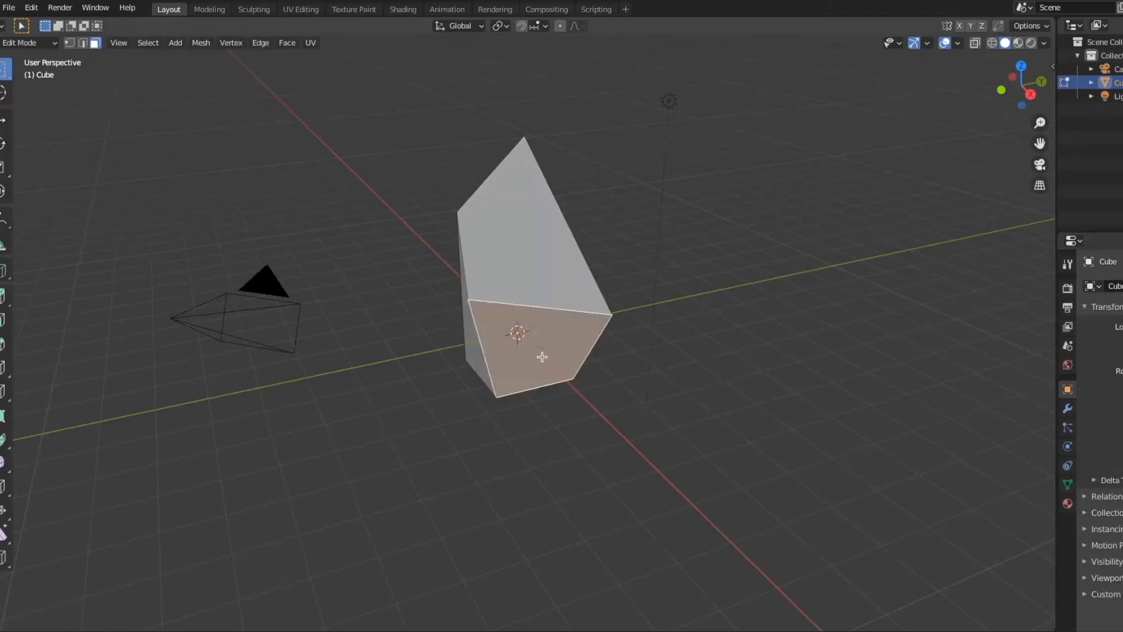
key(g)
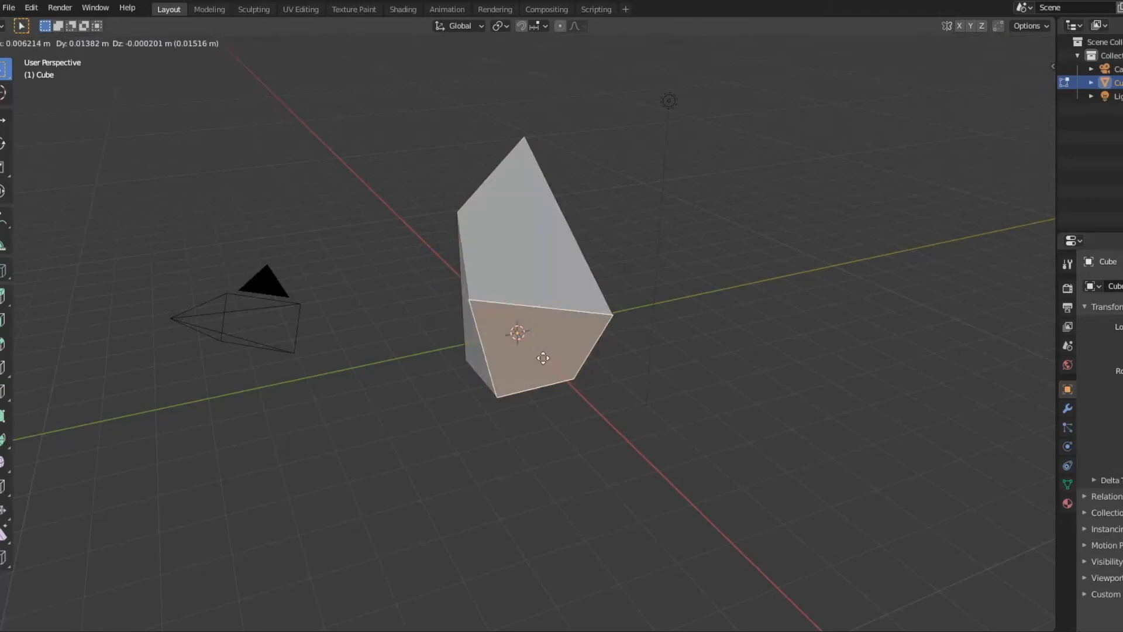
click(593, 357)
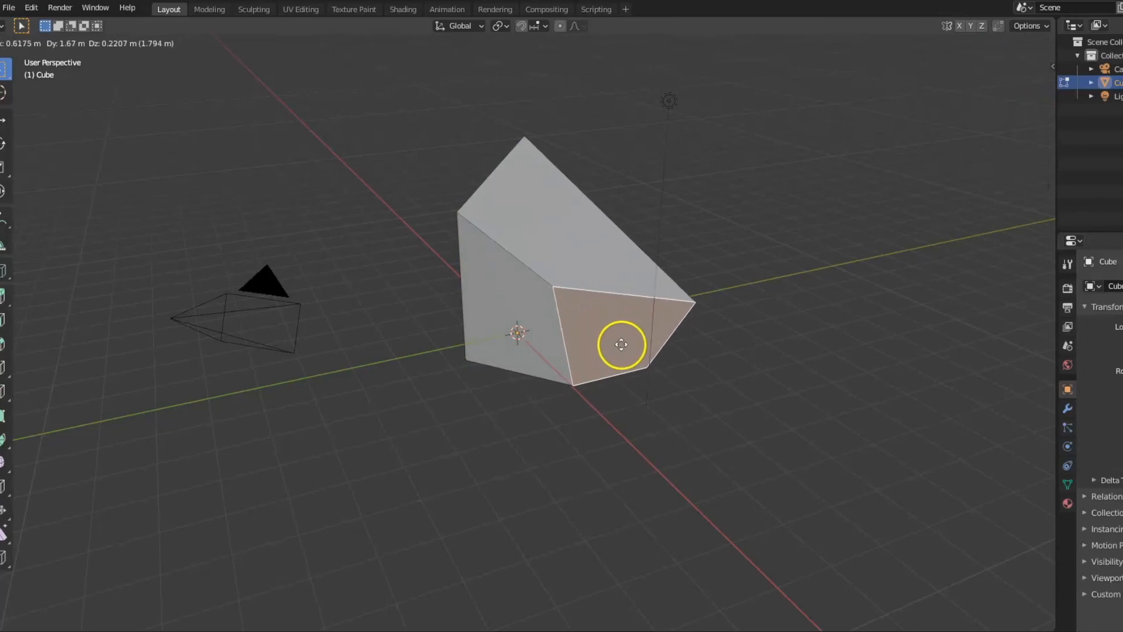
click(580, 333)
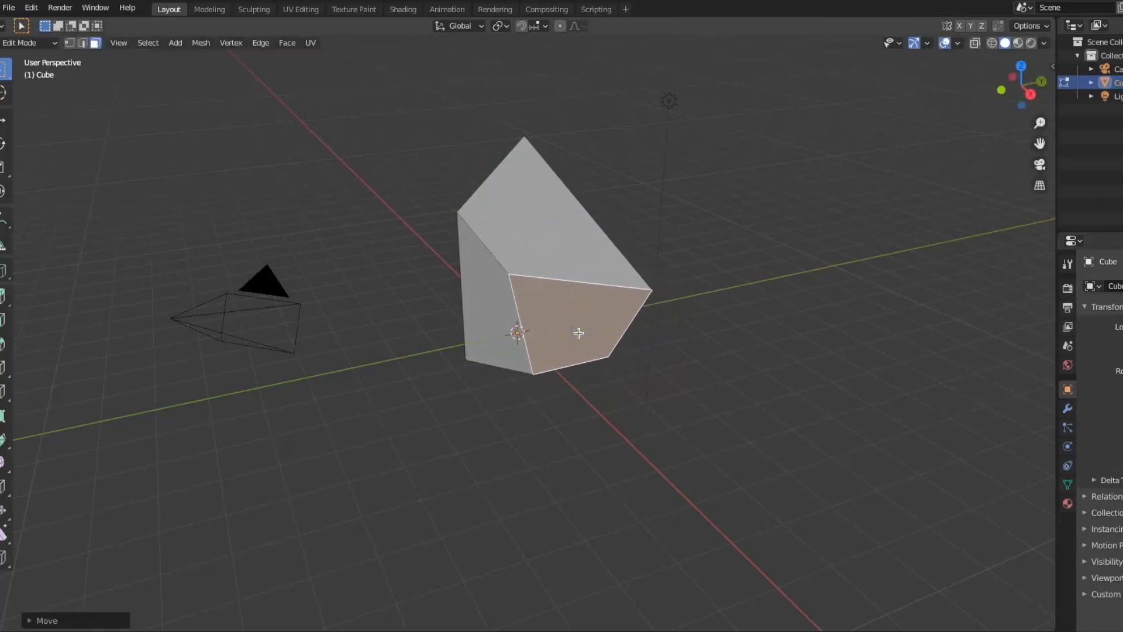